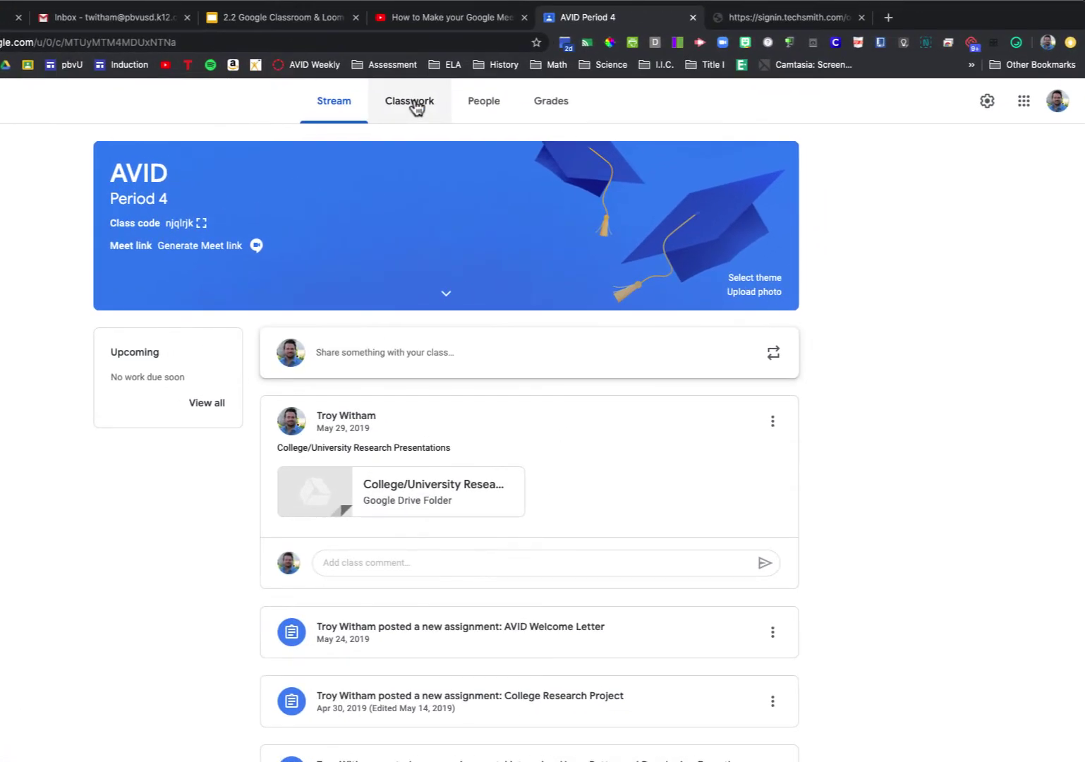
Switch the AVID Period 4 class to its Classwork page
left_click(416, 106)
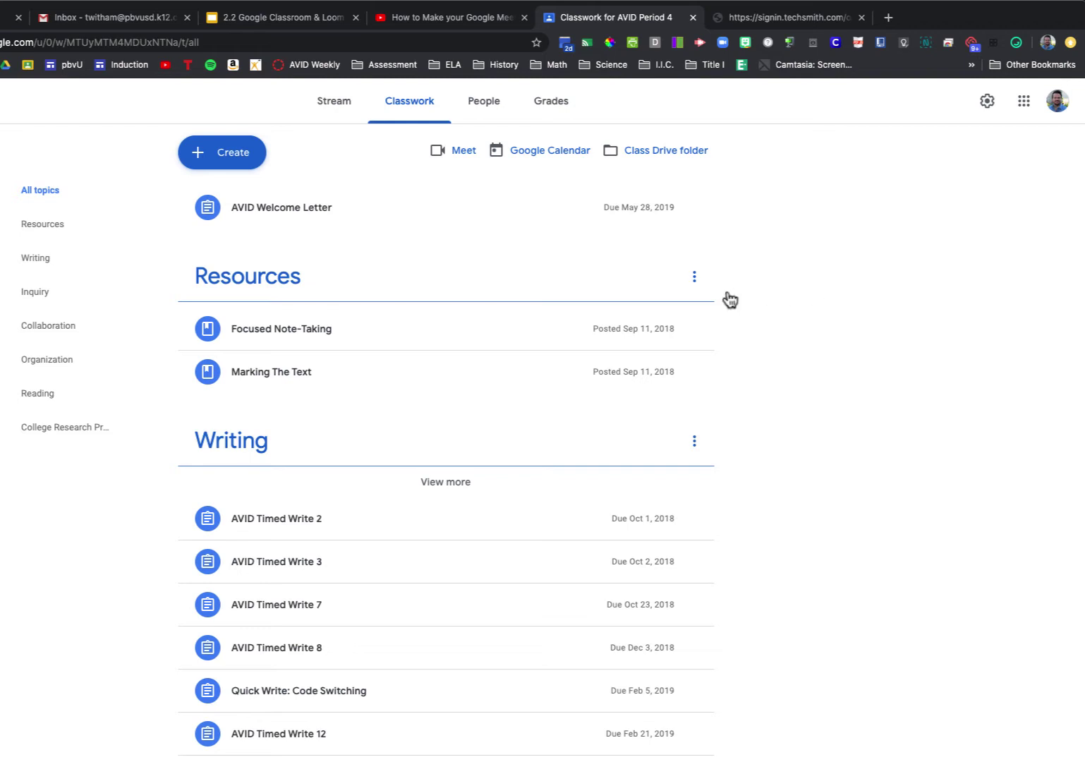
Start a new classwork topic and name it Test Topic
left_click(217, 154)
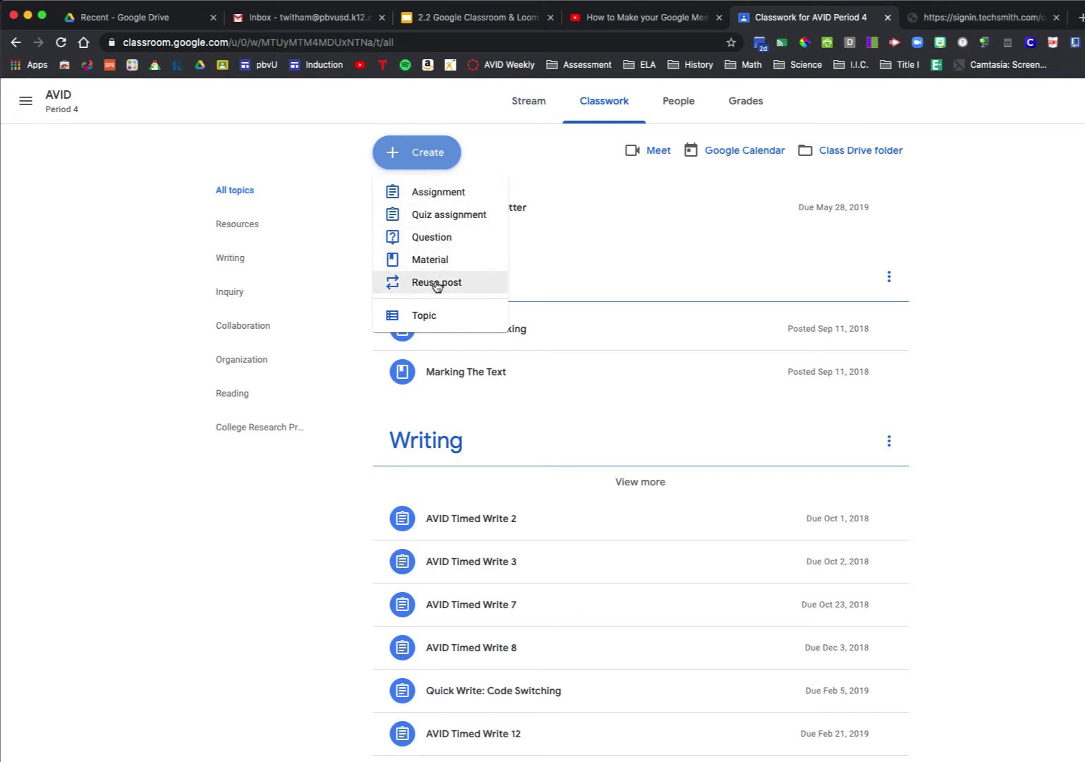
left_click(421, 318)
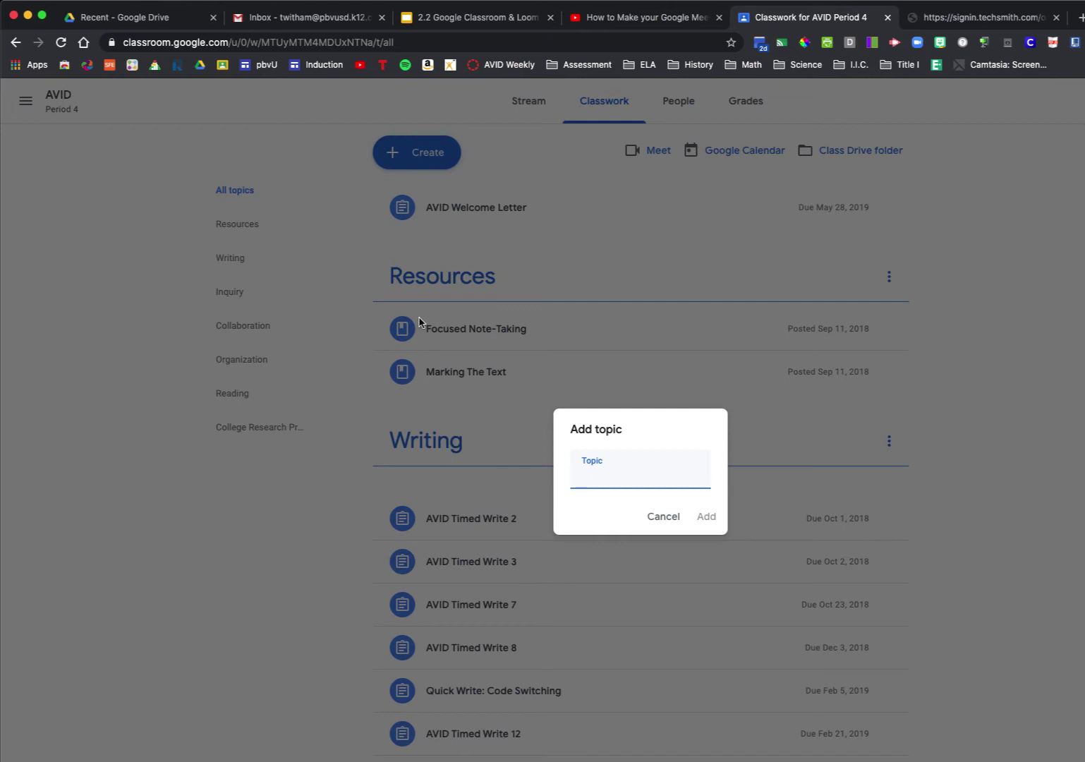
type("Test Topic")
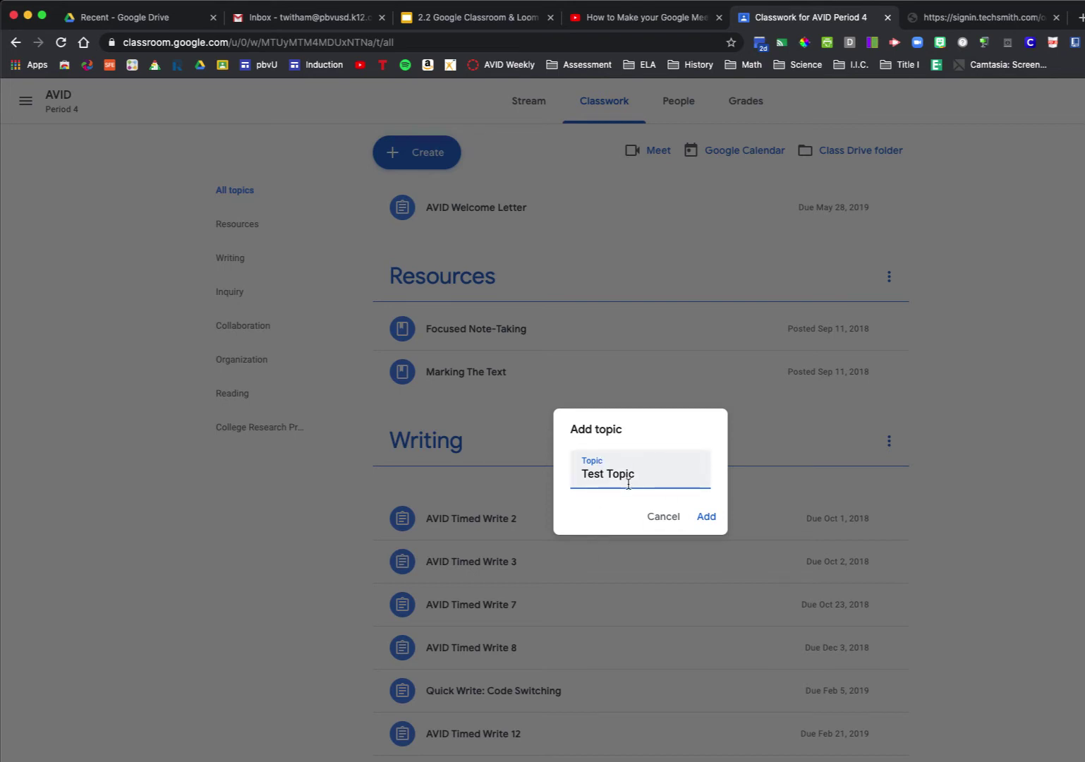
Add Test Topic and scroll to find it at the bottom of the Classwork page
left_click(707, 519)
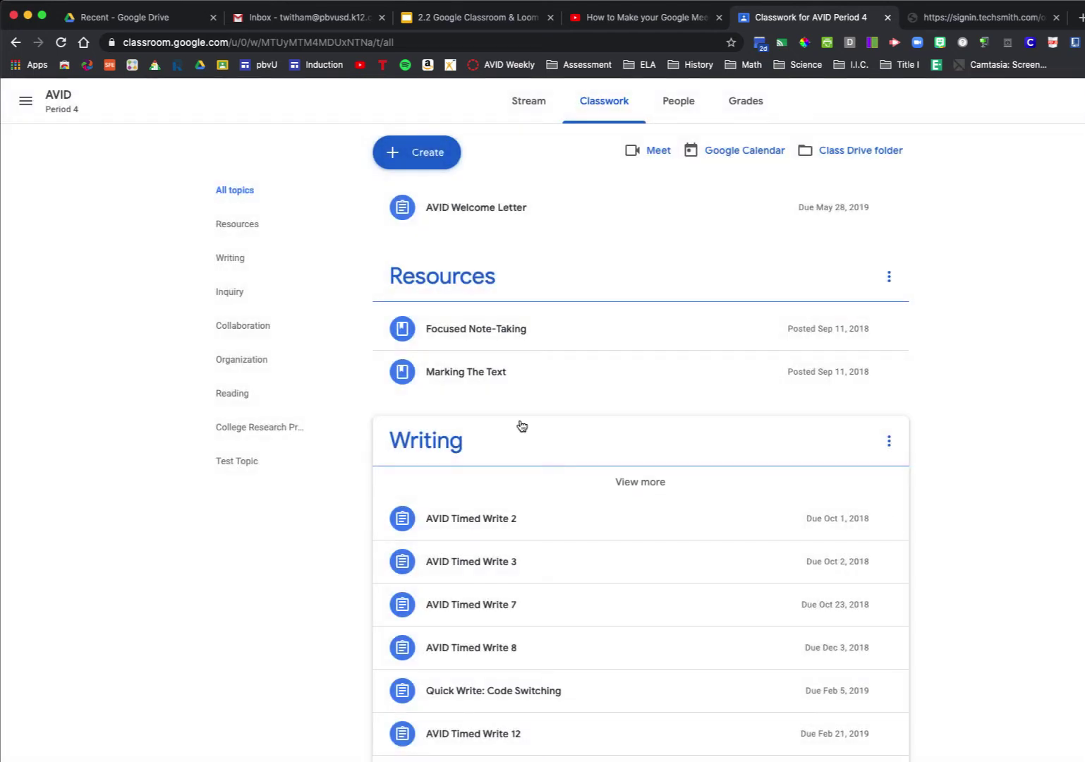
scroll(522, 426, "down", 15)
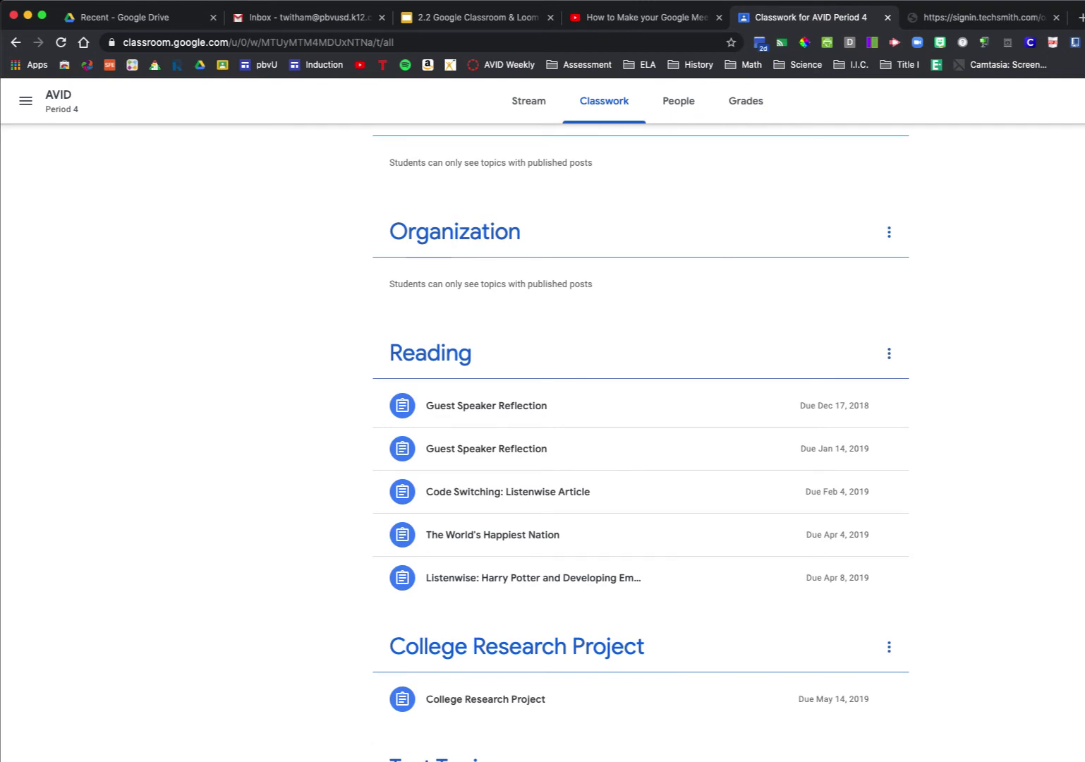
scroll(641, 441, "up", 3)
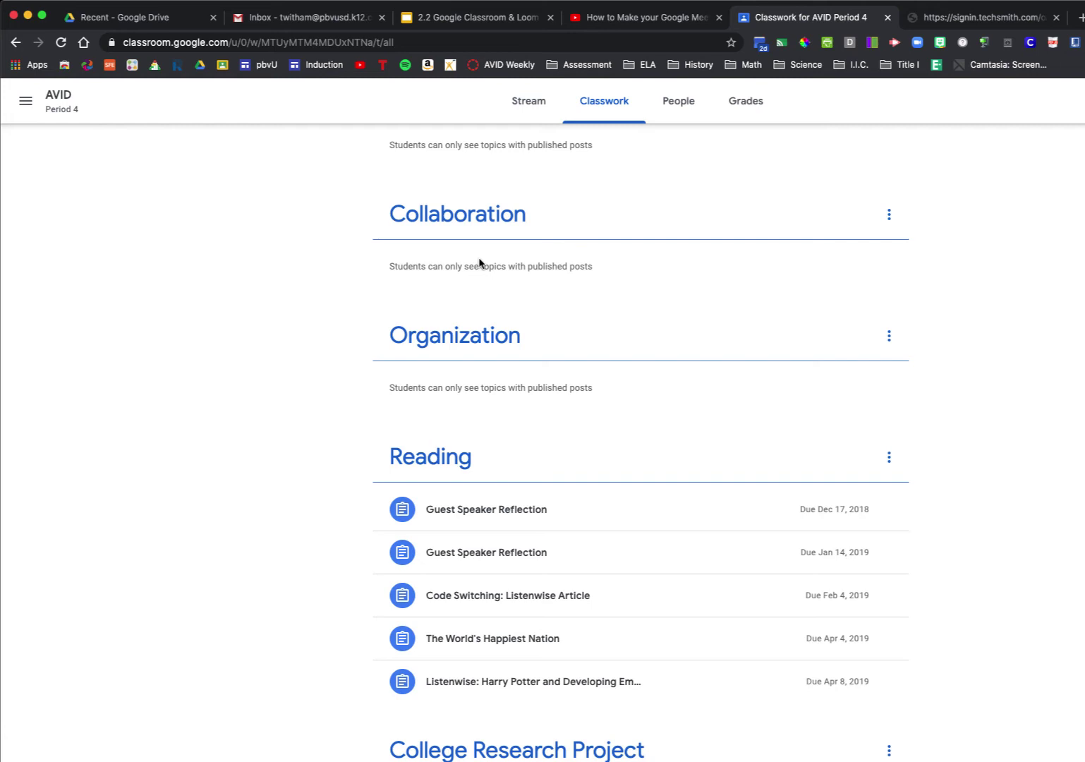
scroll(484, 483, "up", 8)
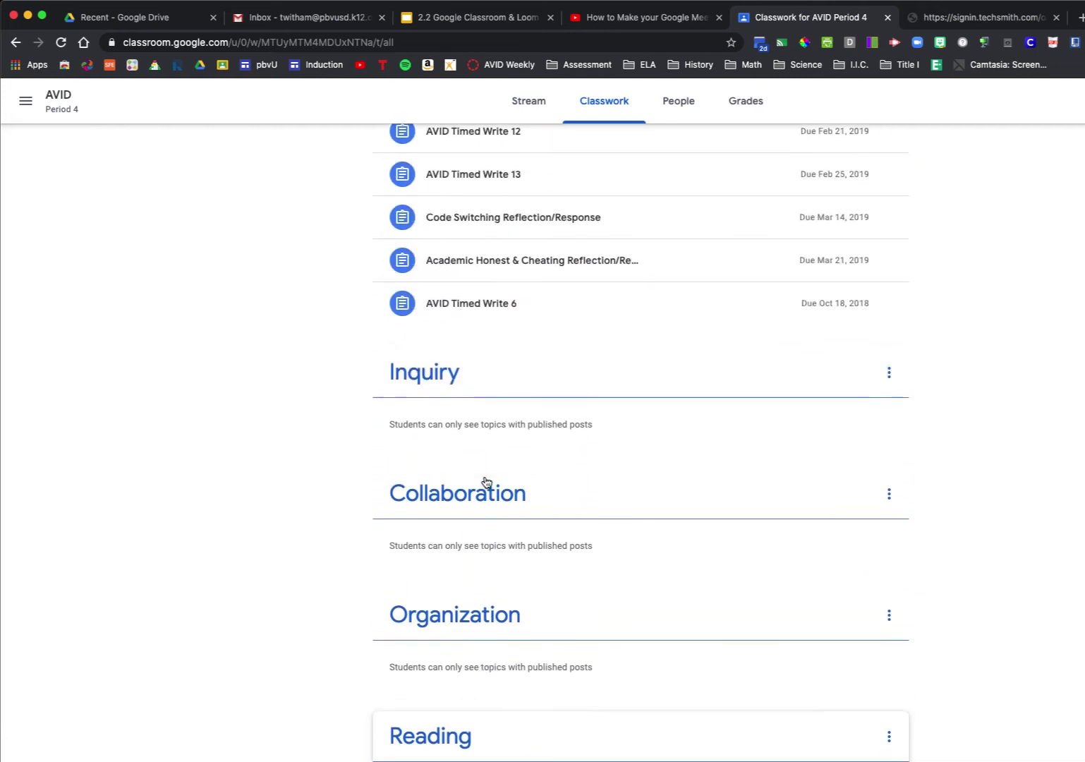
scroll(487, 483, "up", 3)
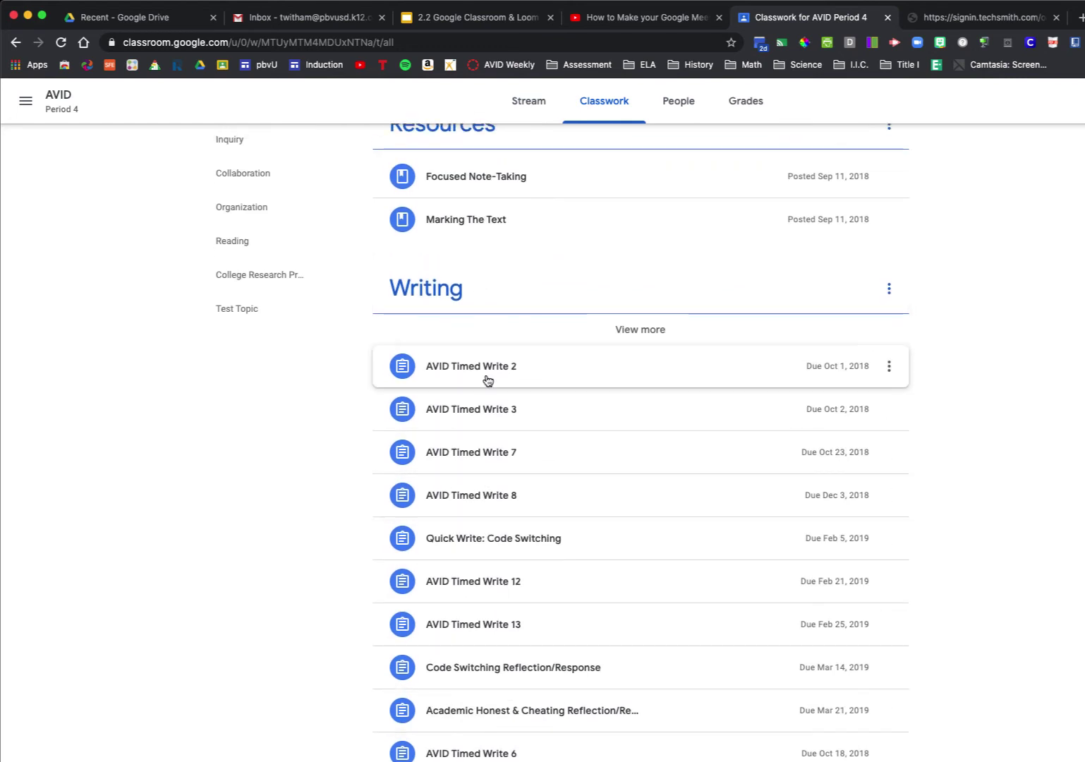
scroll(492, 347, "down", 10)
scroll(492, 347, "down", 3)
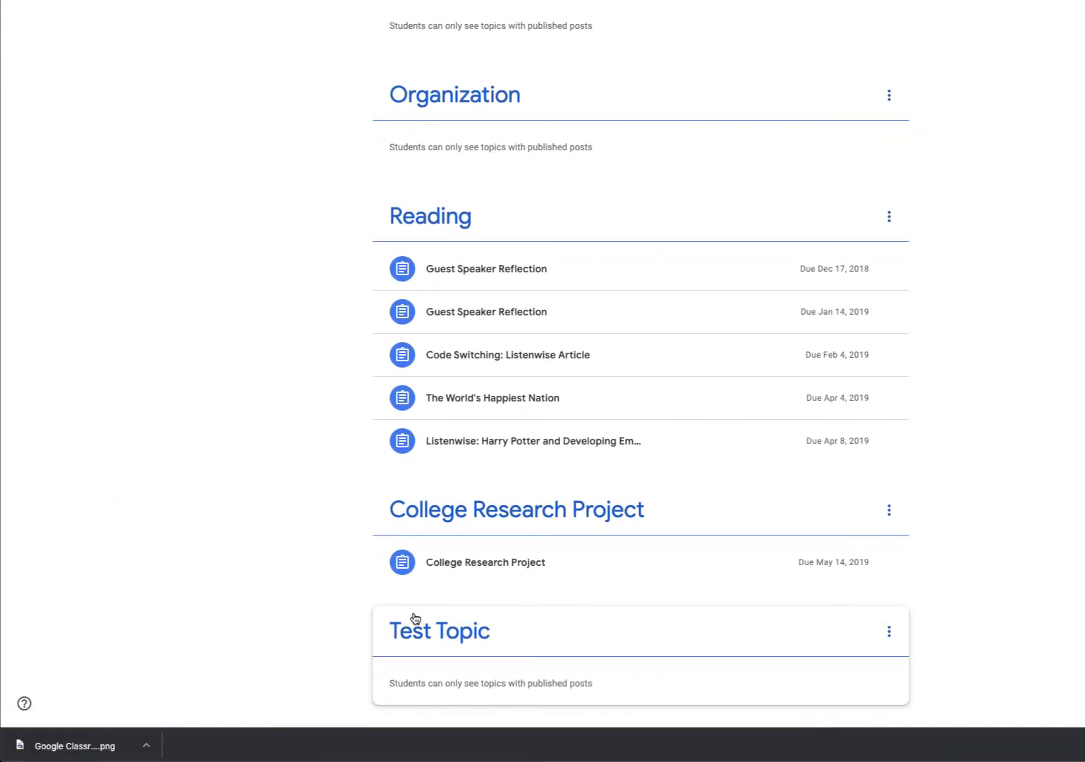
Drag Test Topic up the topic list toward the Reading topic
left_click_drag(415, 621, 477, 218)
scroll(475, 225, "up", 4)
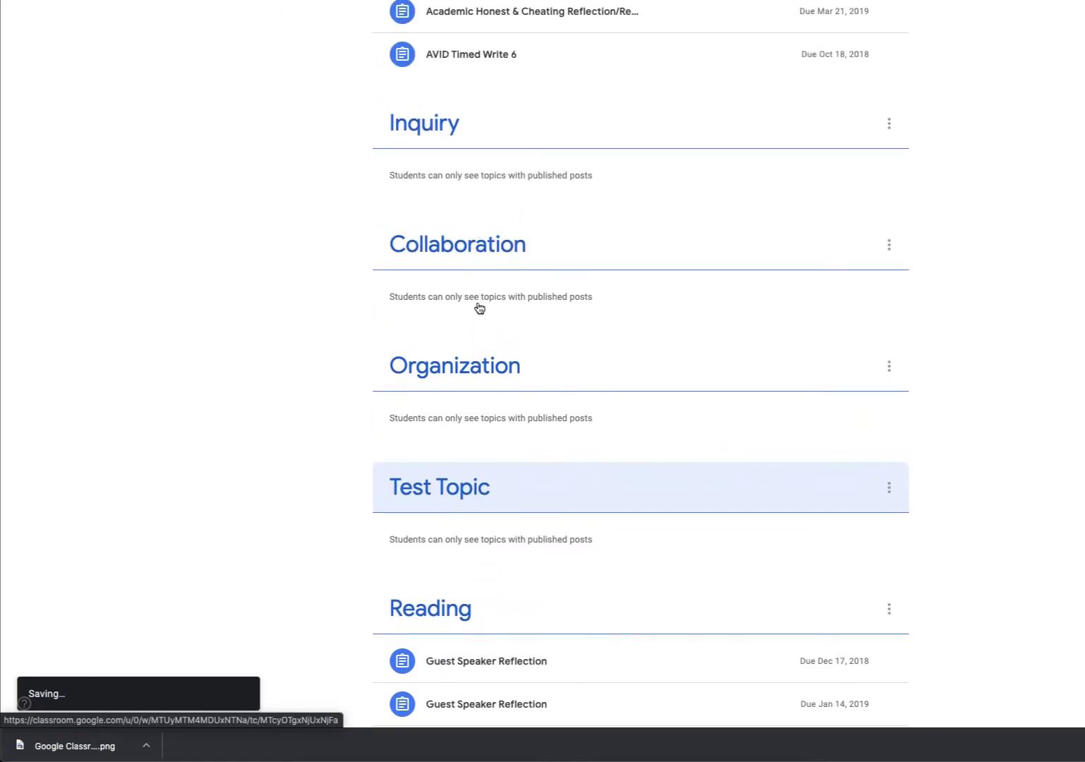
scroll(472, 495, "up", 10)
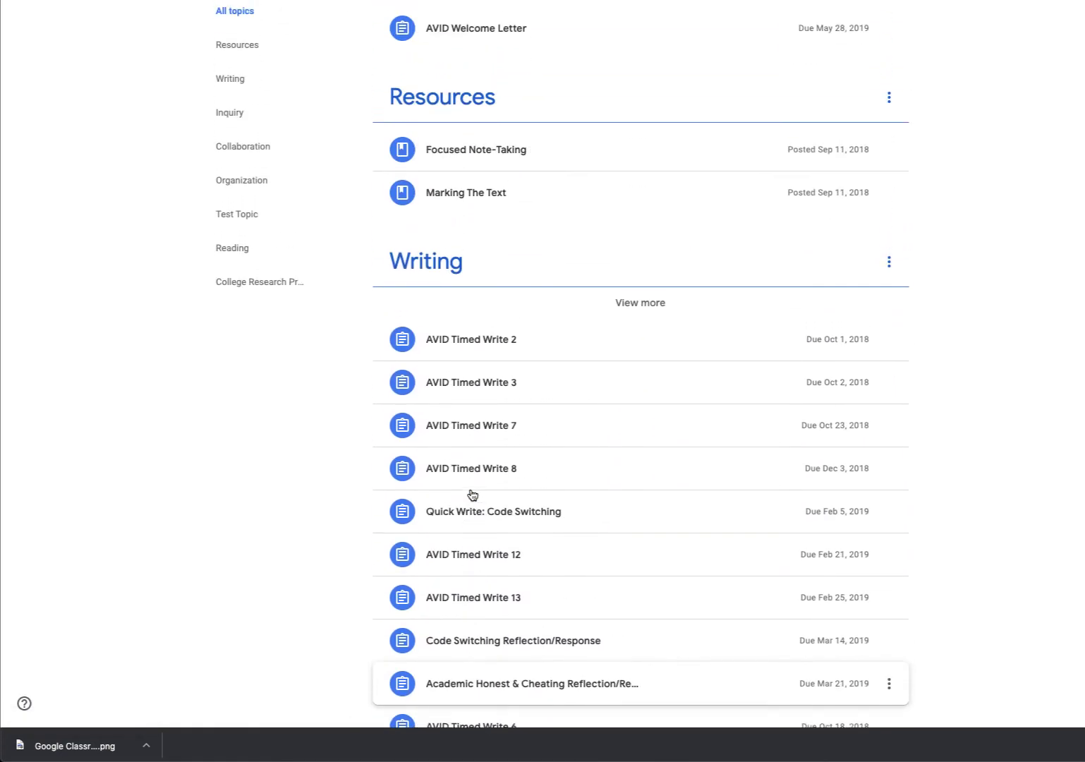
scroll(444, 281, "up", 1)
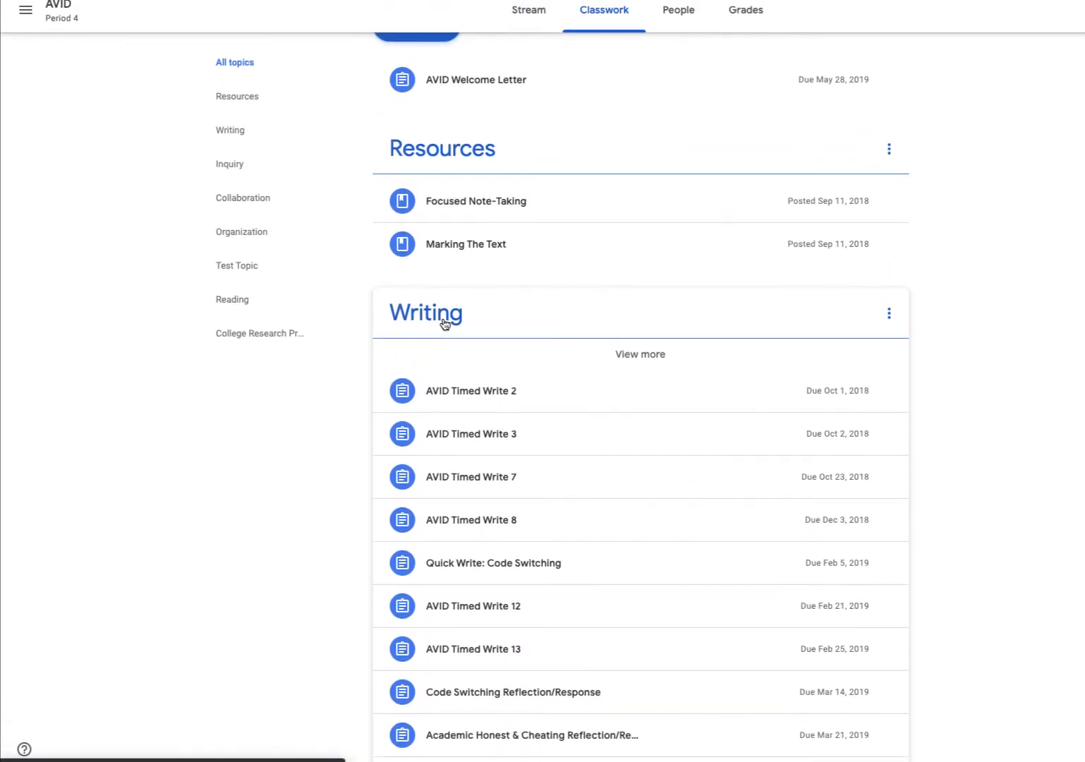
Move the Writing topic above Resources, then back below it
left_click_drag(445, 323, 486, 141)
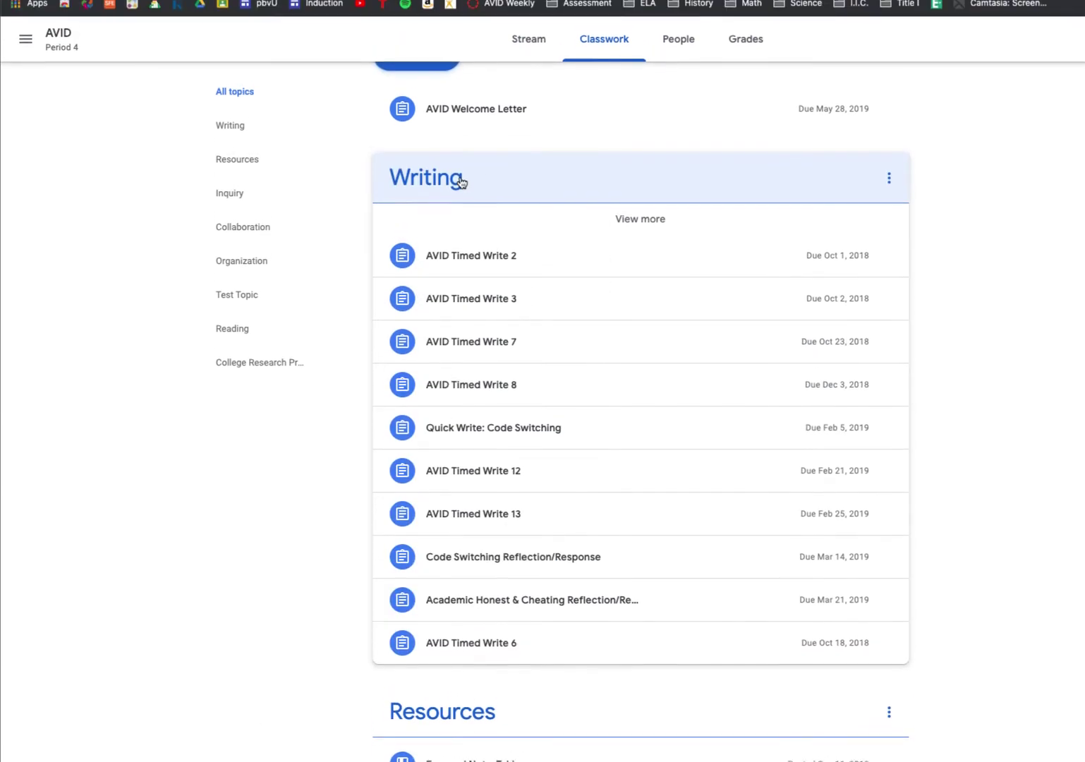
left_click_drag(459, 179, 458, 287)
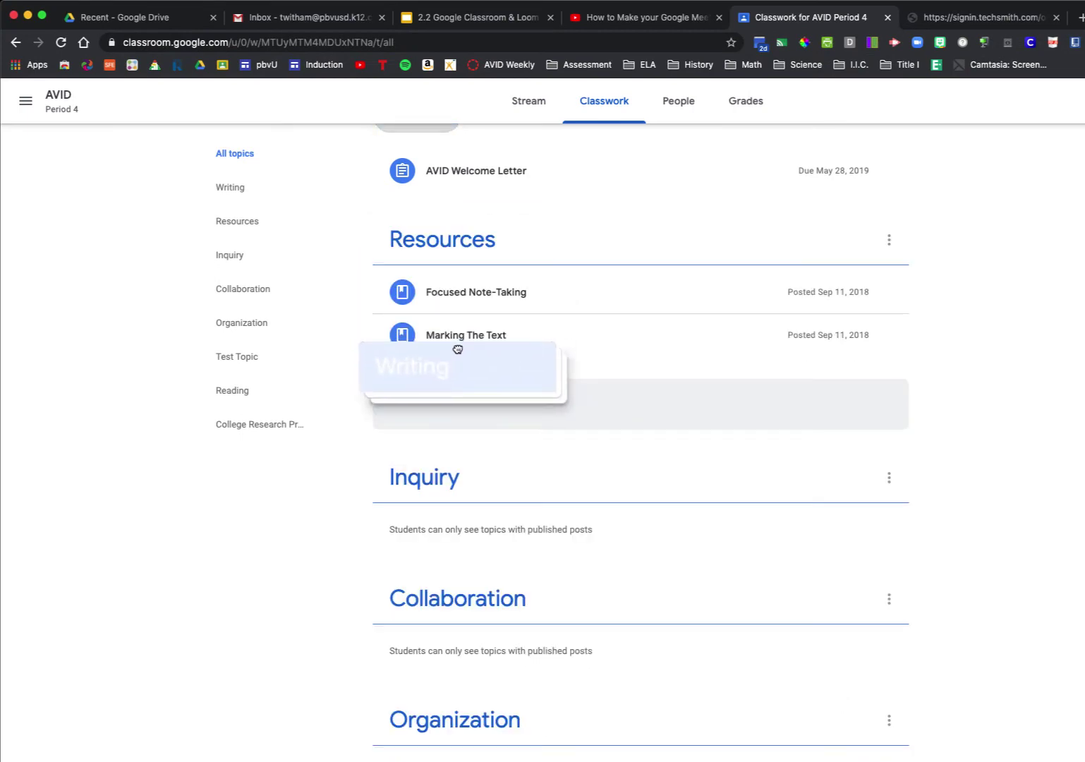
left_click_drag(458, 348, 468, 375)
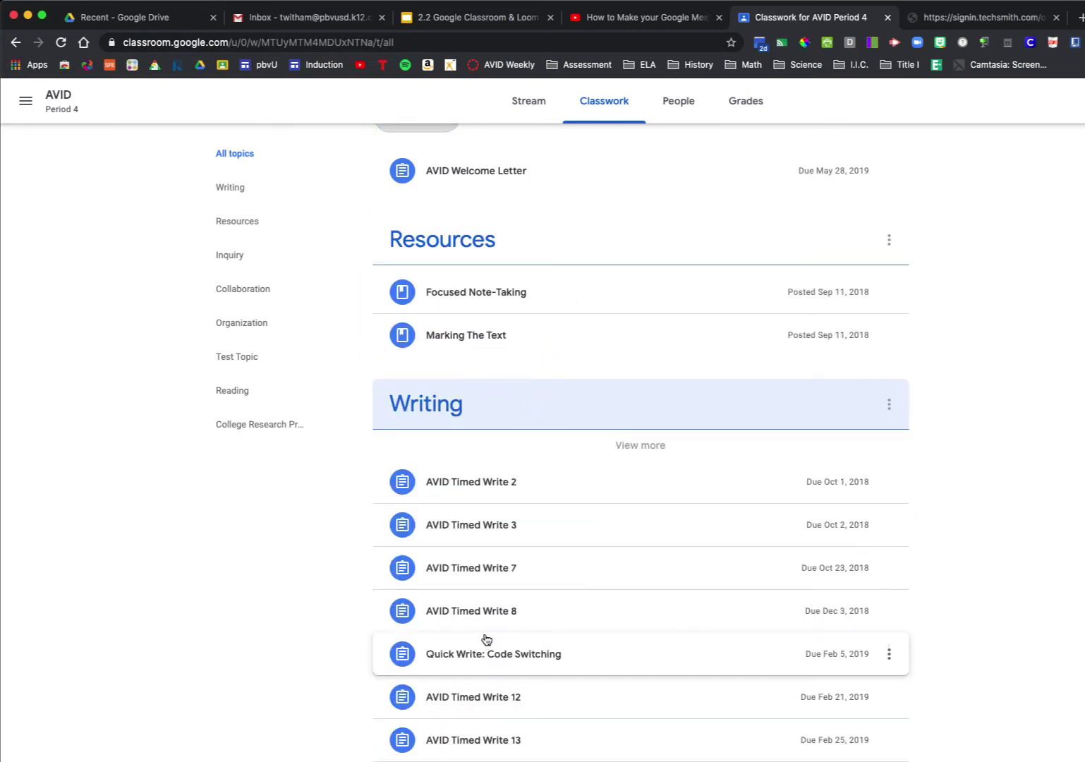
Place Test Topic just below Collaboration, above Organization
scroll(485, 639, "down", 7)
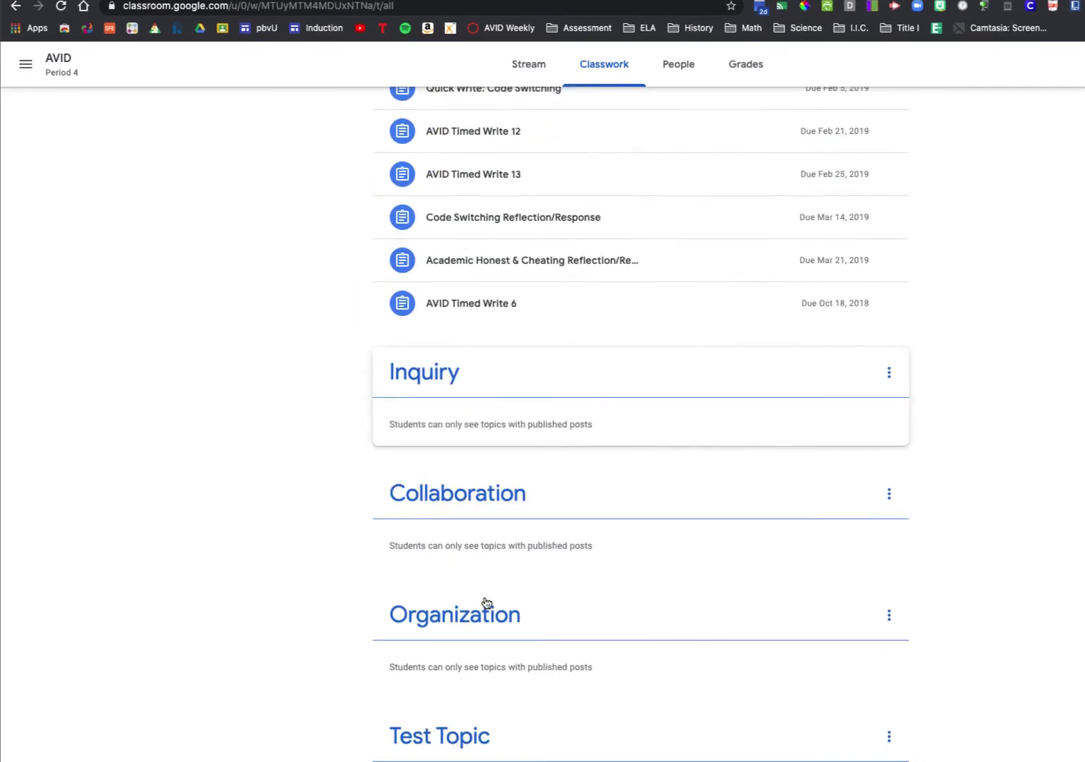
left_click_drag(453, 736, 466, 544)
left_click_drag(466, 352, 466, 375)
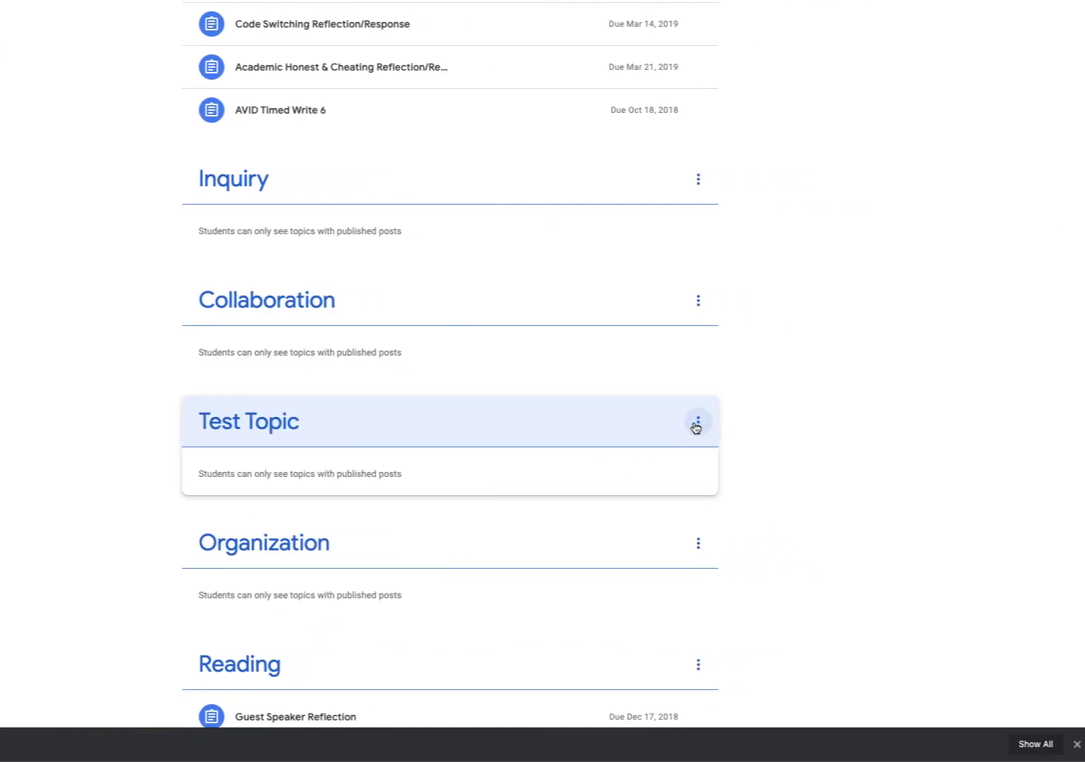
Delete Test Topic from its options menu and confirm the deletion
left_click(697, 424)
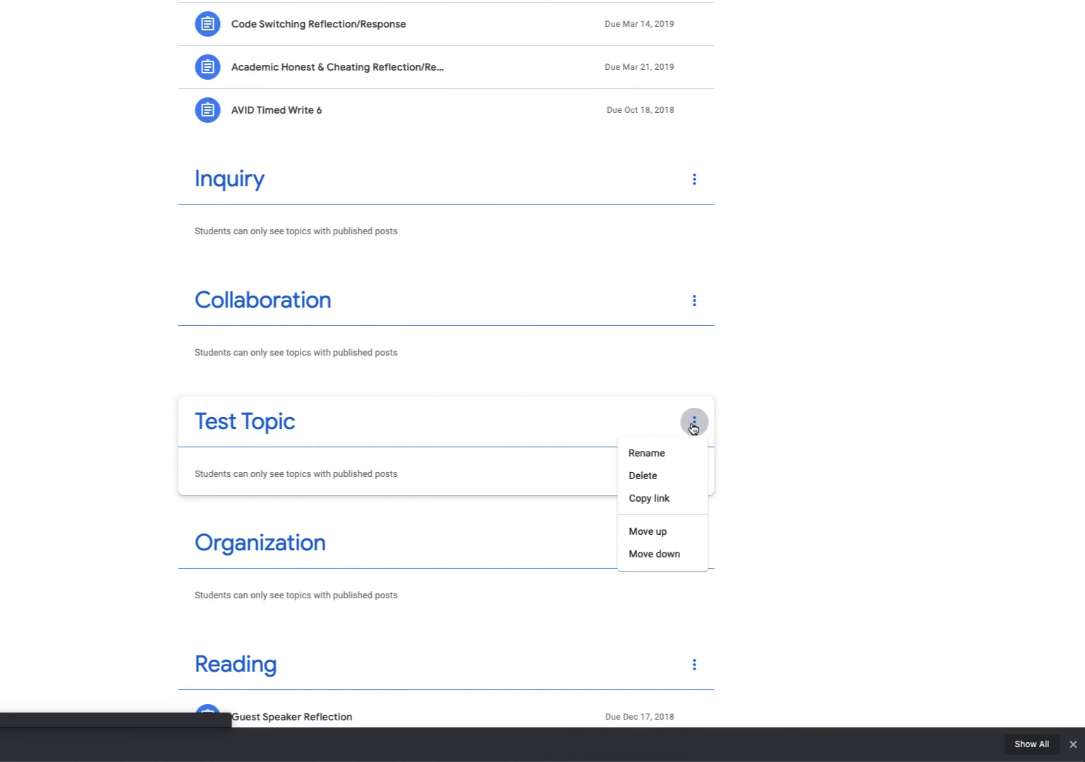
left_click(652, 479)
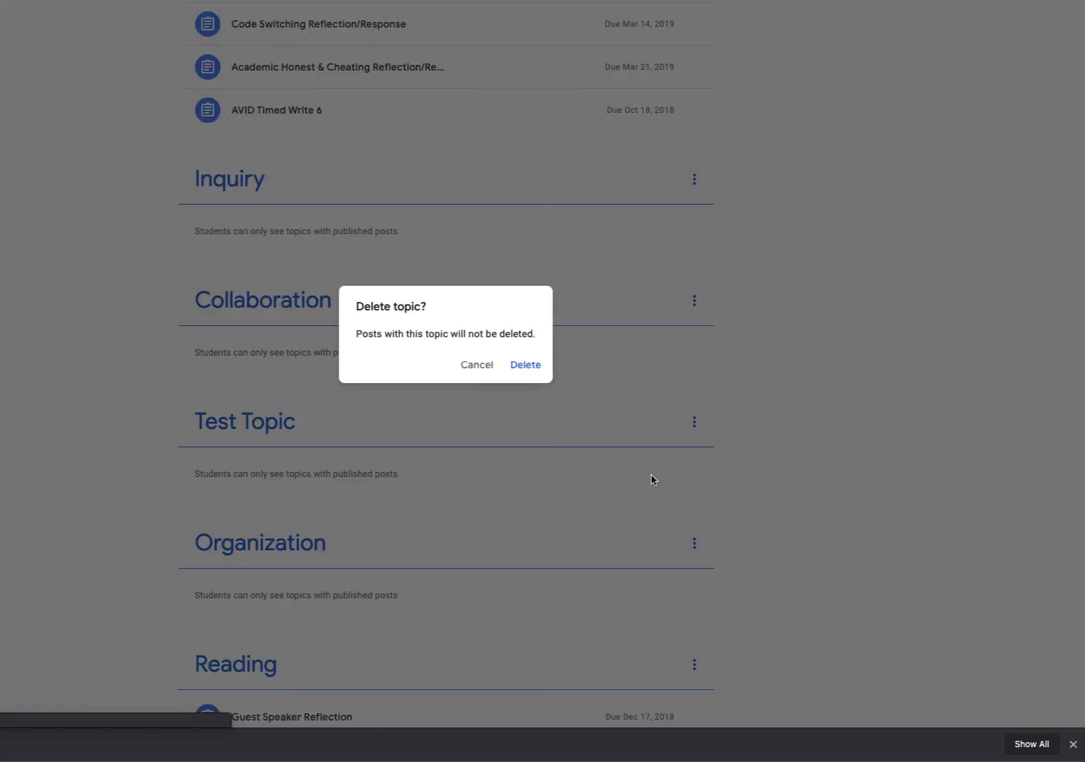
left_click(537, 368)
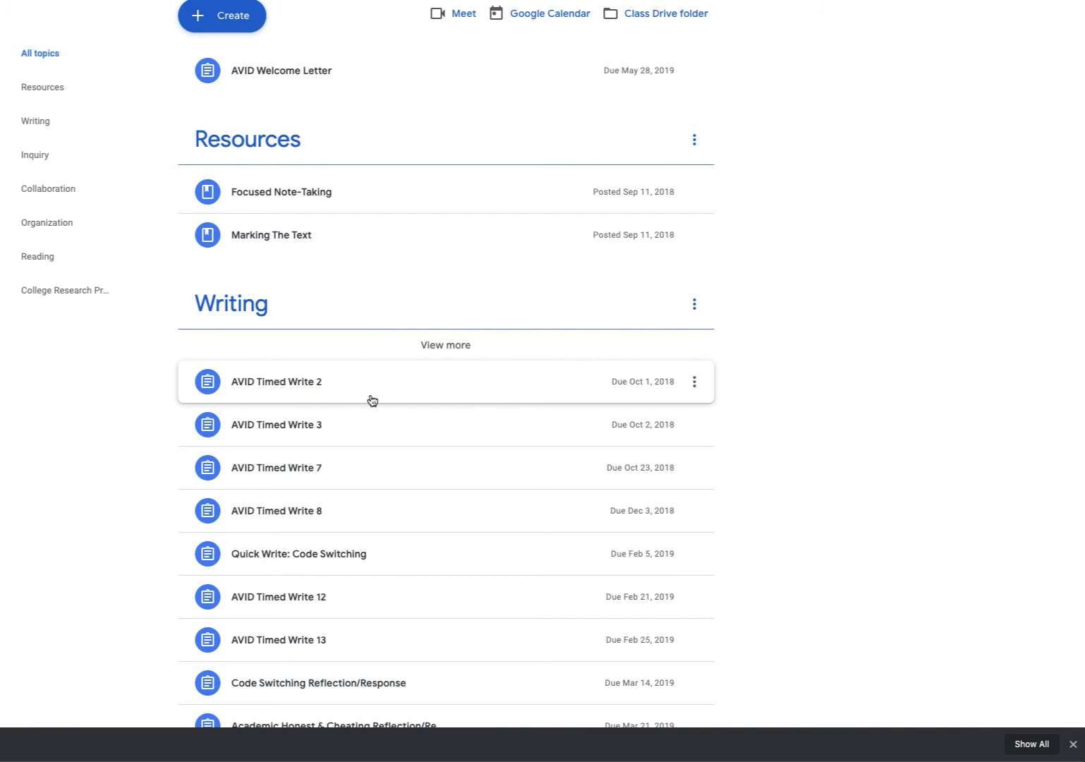
scroll(372, 400, "down", 10)
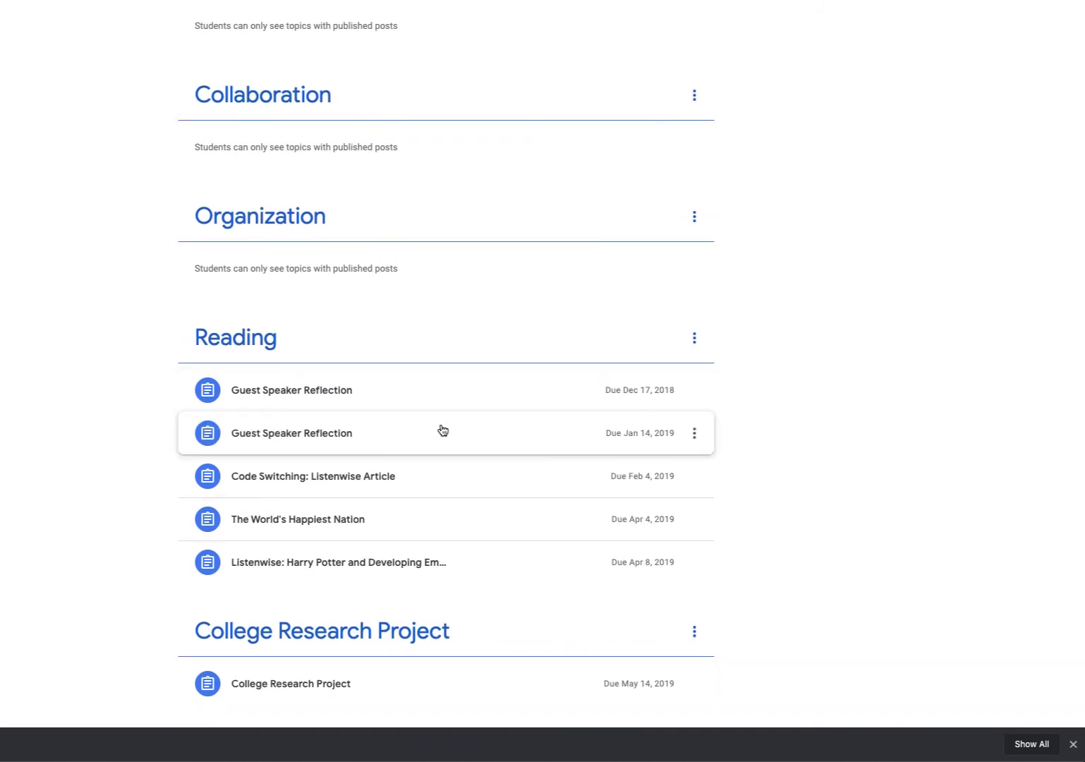
scroll(307, 407, "up", 10)
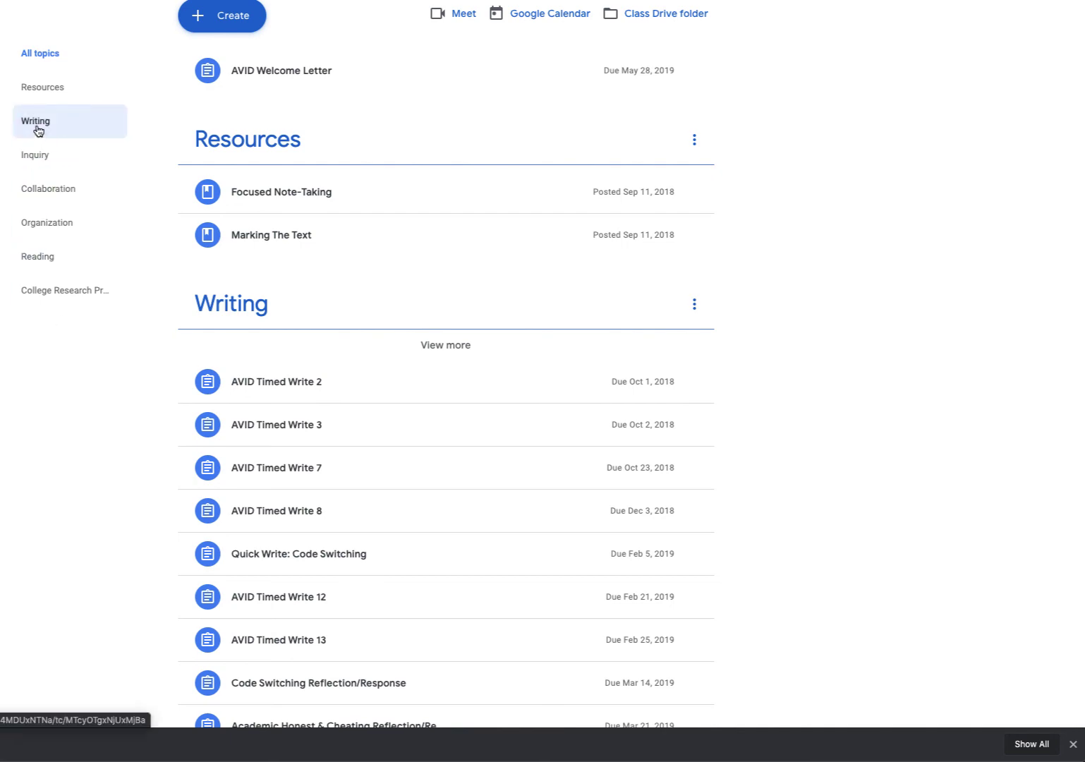
Filter classwork to the Writing topic, then Resources, and return to the Stream
left_click(231, 260)
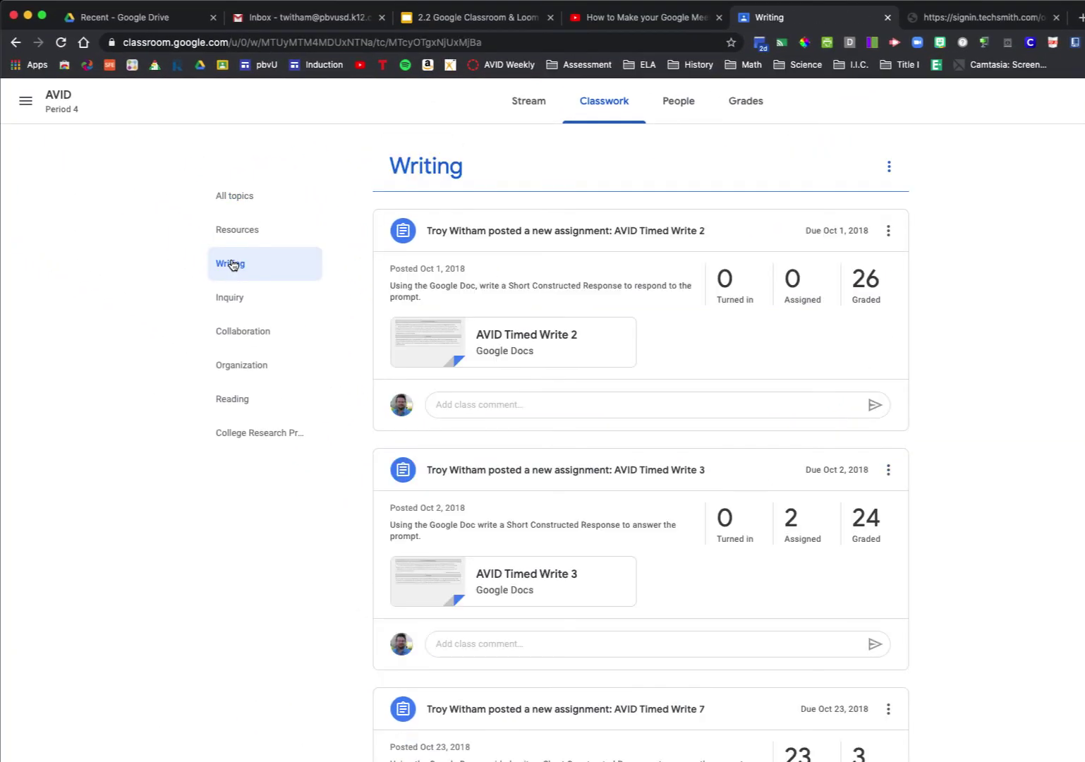
scroll(554, 510, "down", 5)
scroll(555, 509, "down", 15)
scroll(555, 510, "up", 15)
scroll(555, 510, "up", 10)
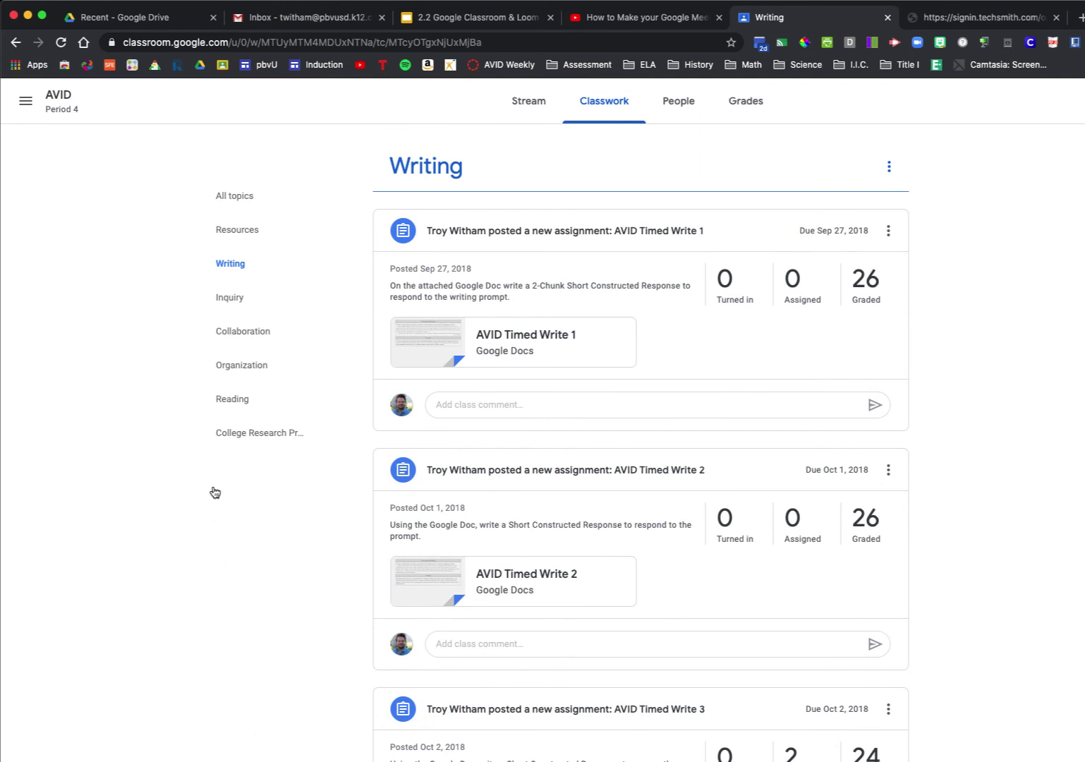
left_click(240, 230)
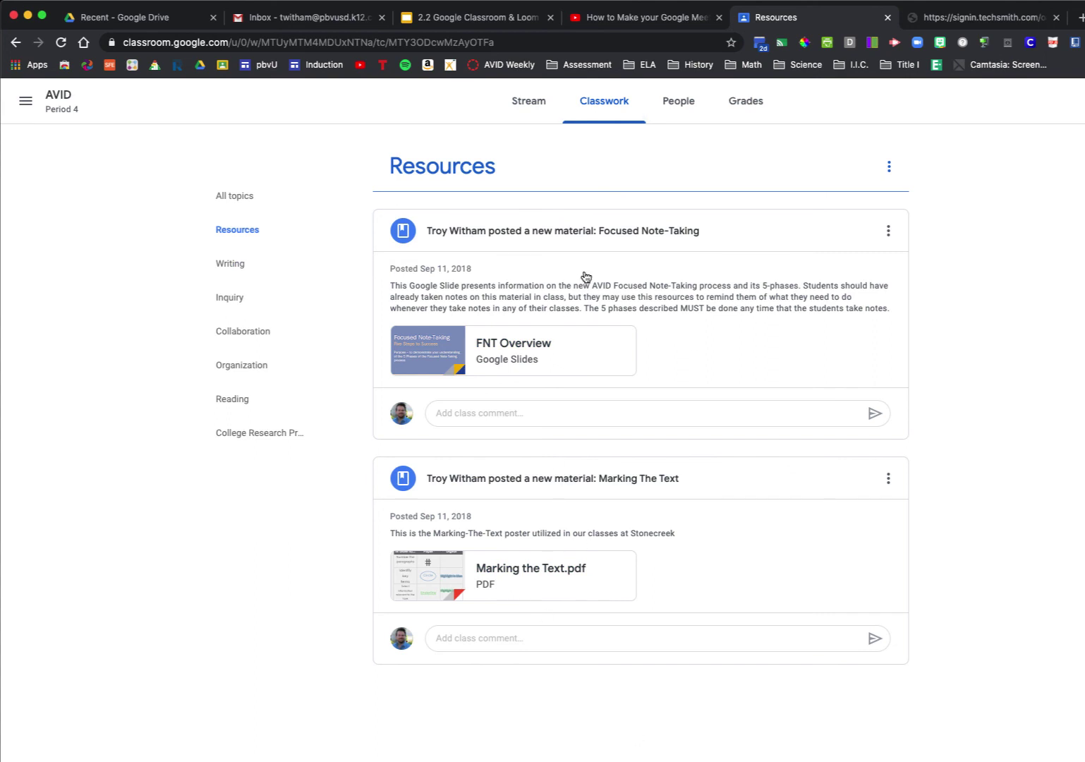
left_click(542, 105)
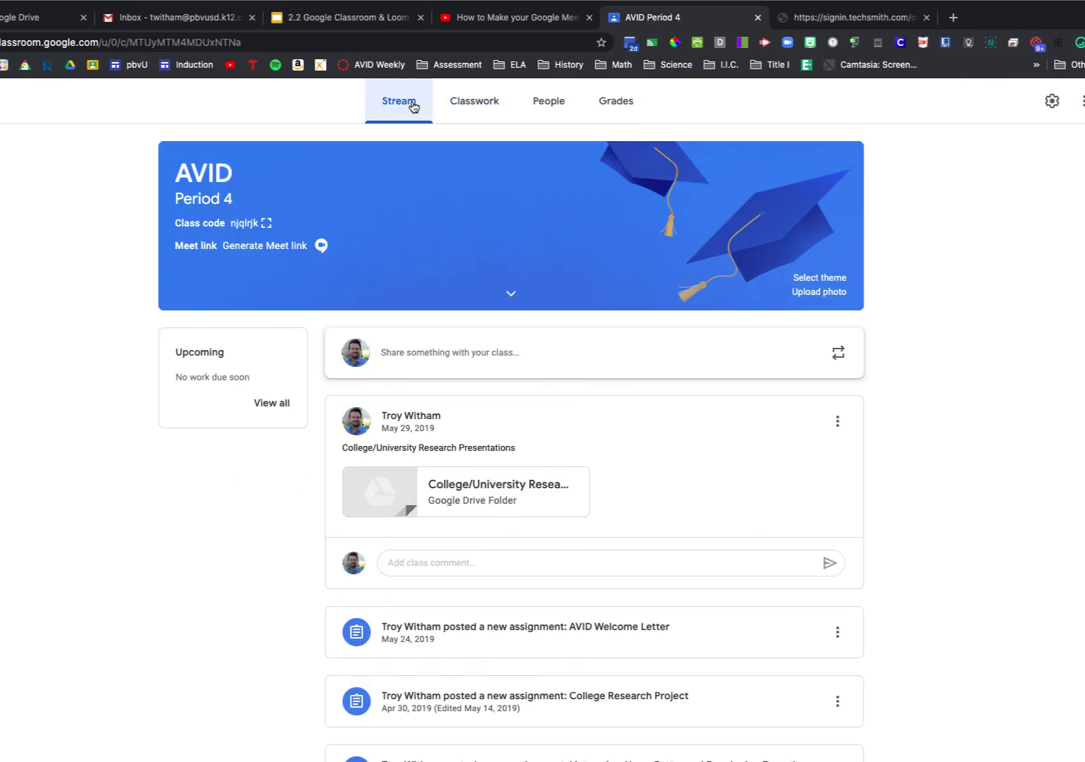